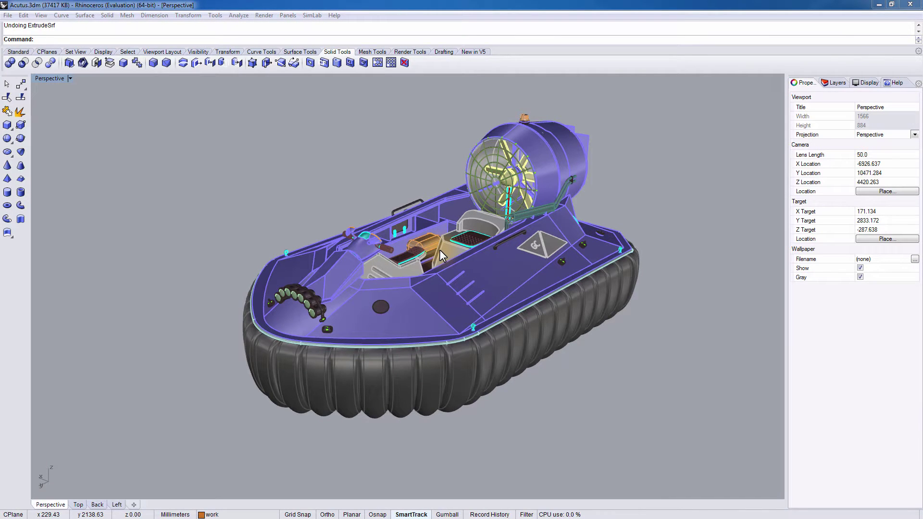
# Pan the Perspective view slightly up-left so the Acutus hovercraft sits centrally
pyautogui.moveTo(440, 250)
pyautogui.keyDown('shift'); pyautogui.mouseDown(button='right')
pyautogui.moveTo(402, 235)
pyautogui.moveTo(428, 250)
pyautogui.mouseUp(button='right'); pyautogui.keyUp('shift')
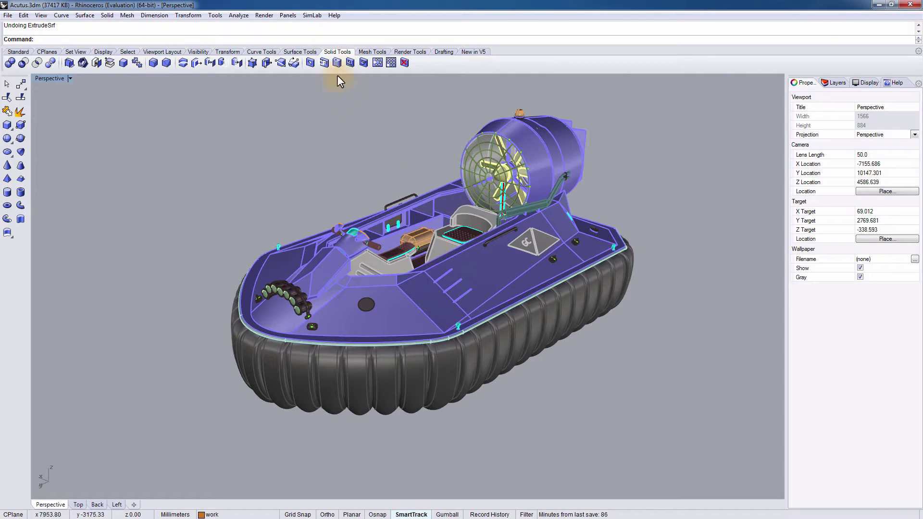
# Send the hovercraft to SimLab Composer with SimLab > Composer Integration > Link With SimLab
pyautogui.click(315, 16)
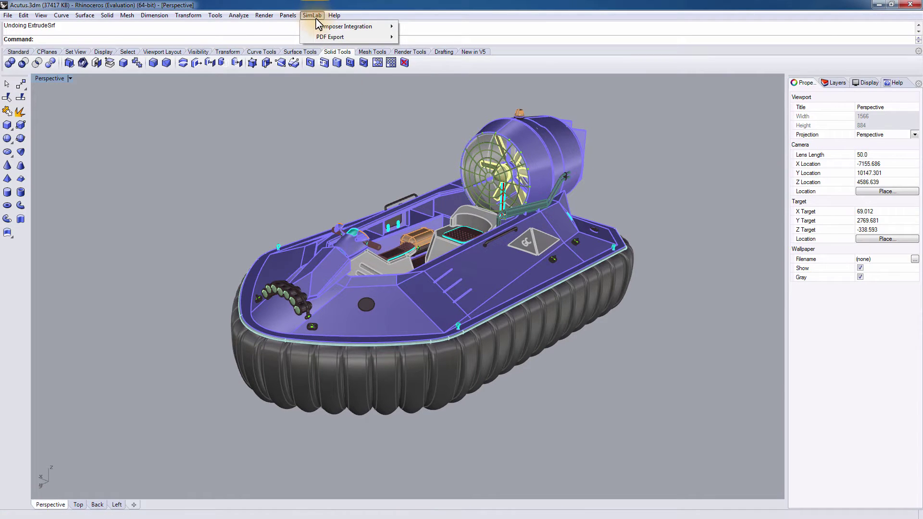
pyautogui.moveTo(327, 27)
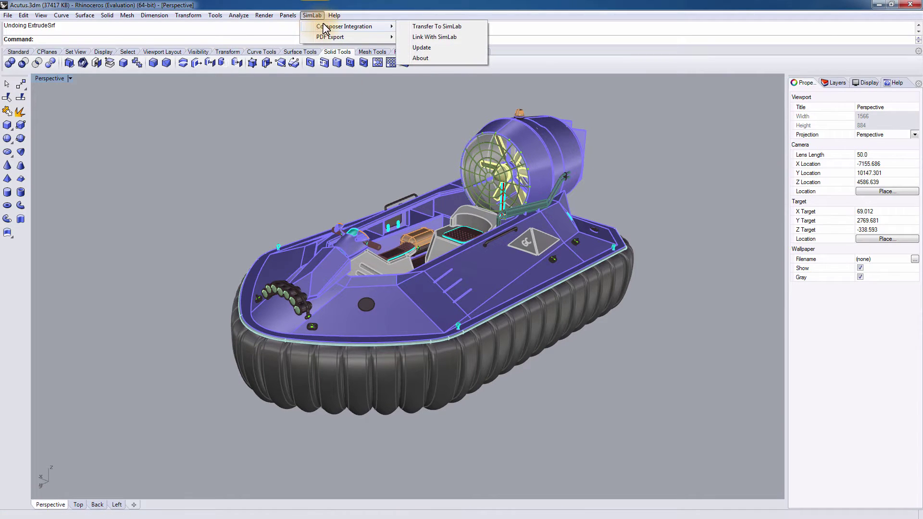
pyautogui.click(471, 38)
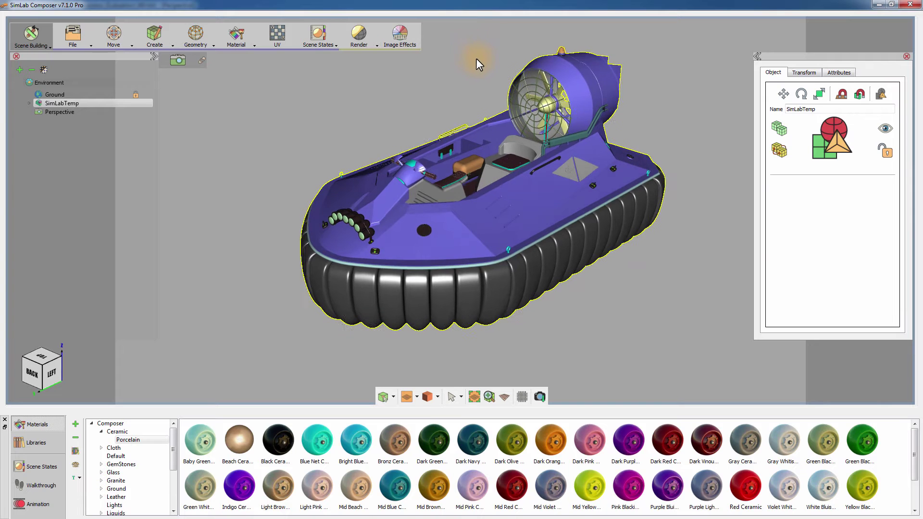
# Inspect the hull deck, skirt segment and seat cushion materials, then open the Render menu
pyautogui.click(550, 204)
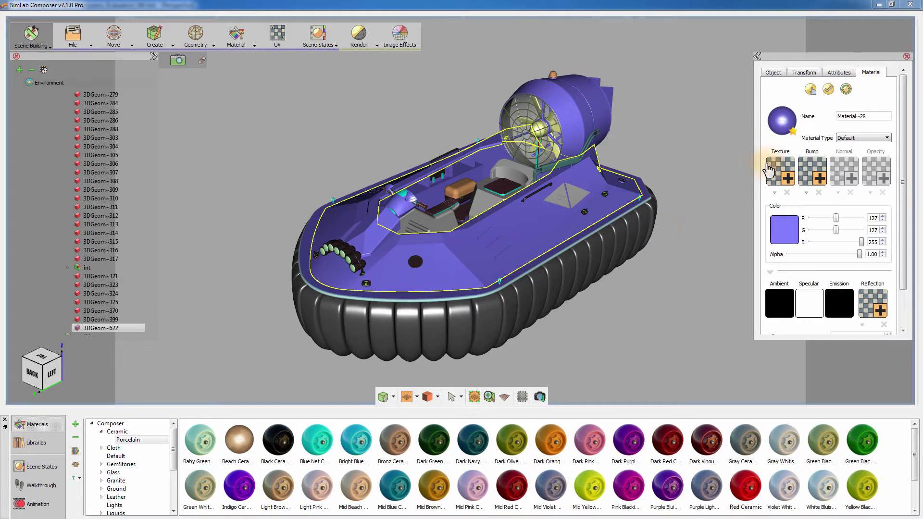
pyautogui.click(595, 255)
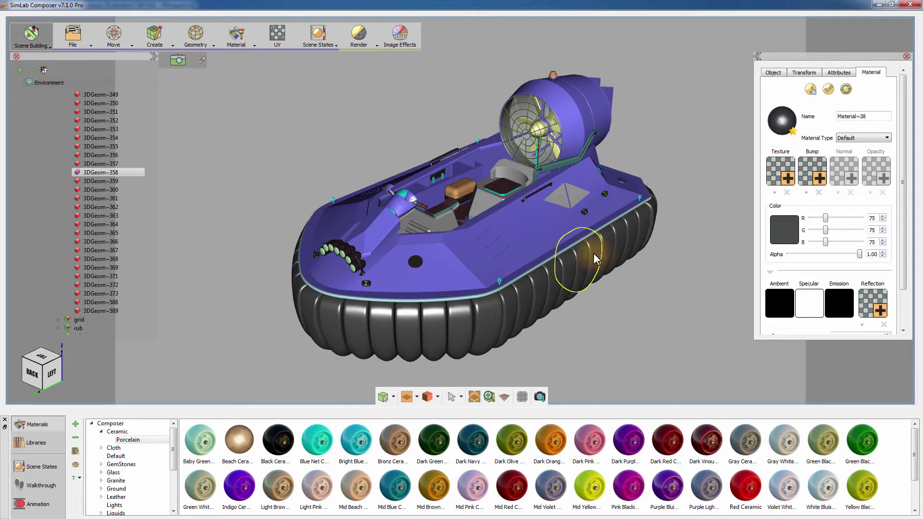
pyautogui.click(458, 189)
pyautogui.click(692, 211)
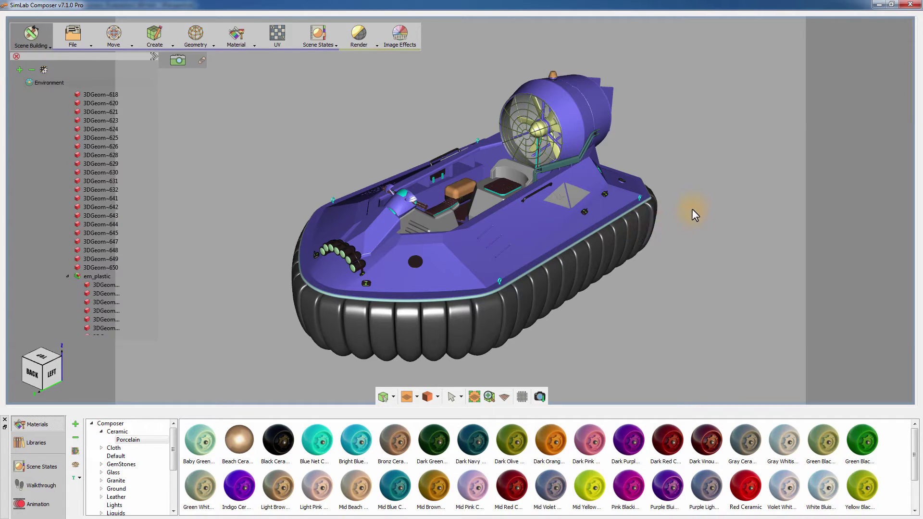
pyautogui.click(363, 44)
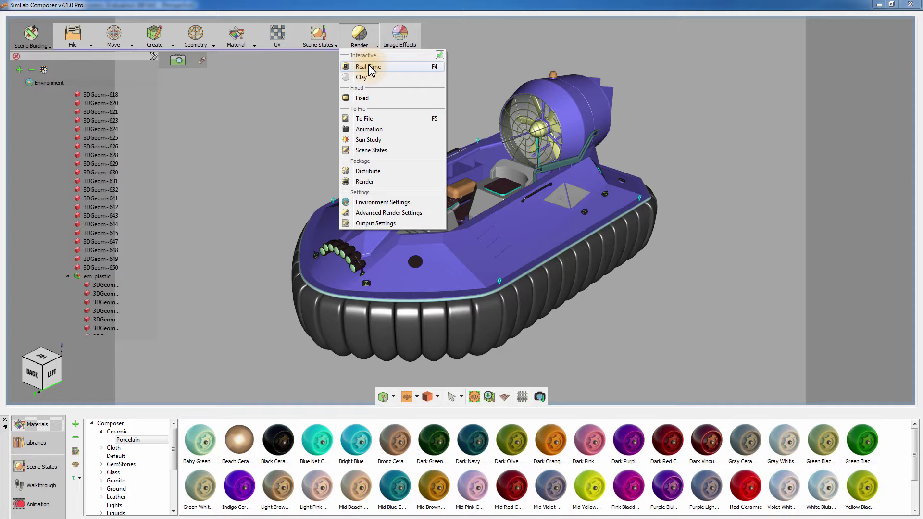
# Start real-time rendering and try the AC Gava meeting hall and Bright blue environments
pyautogui.click(369, 67)
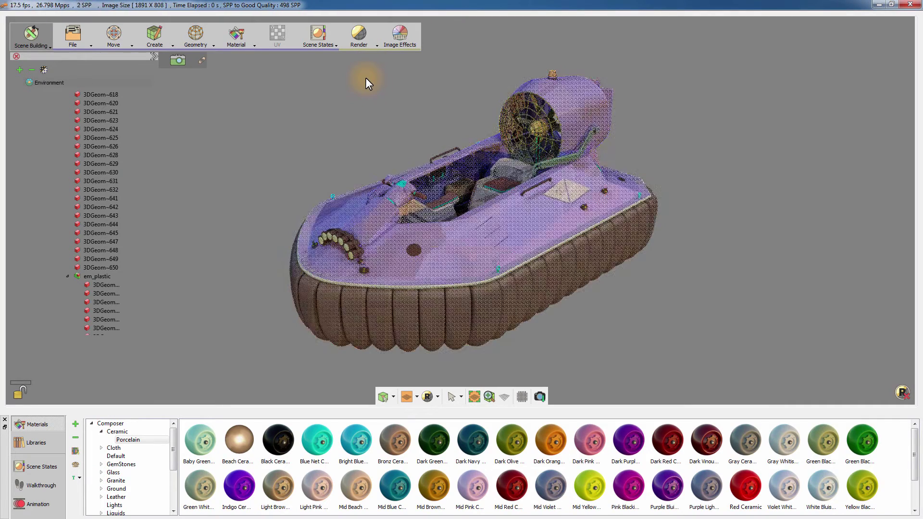
pyautogui.doubleClick(66, 82)
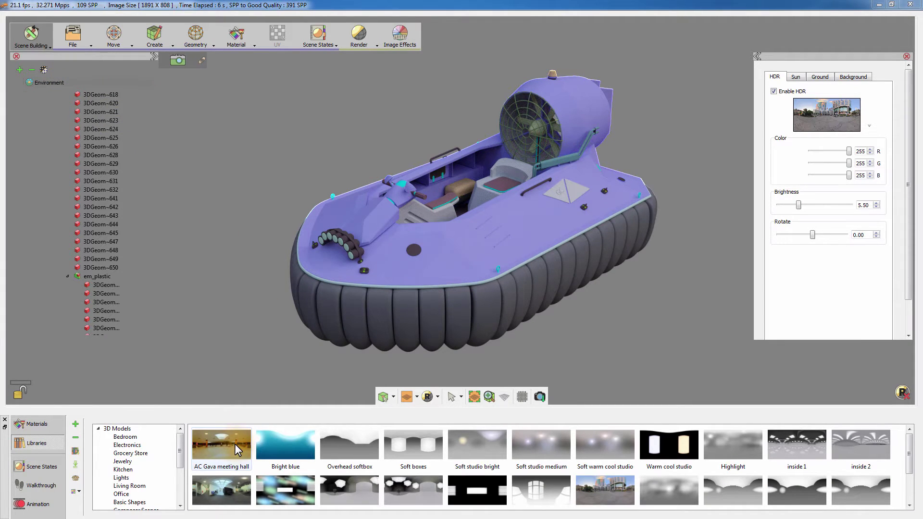
pyautogui.moveTo(241, 354); pyautogui.dragTo(241, 353)
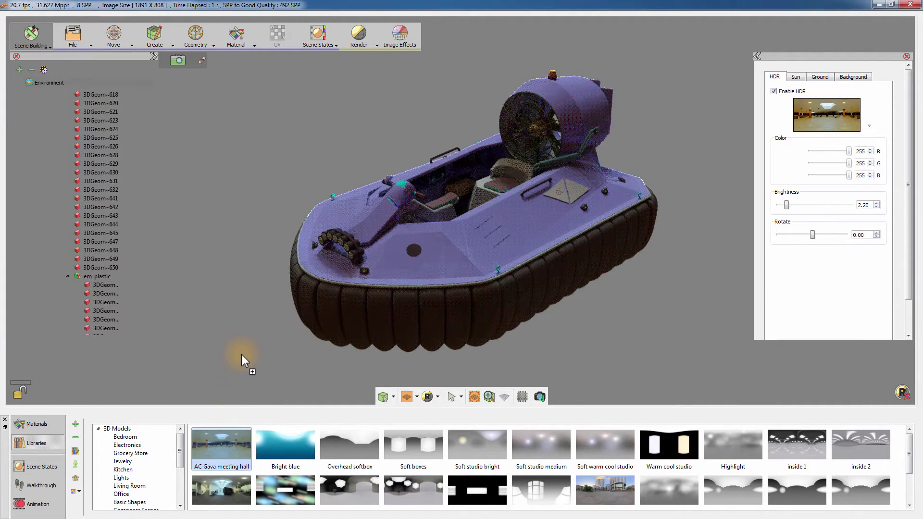
pyautogui.moveTo(285, 447); pyautogui.dragTo(278, 358)
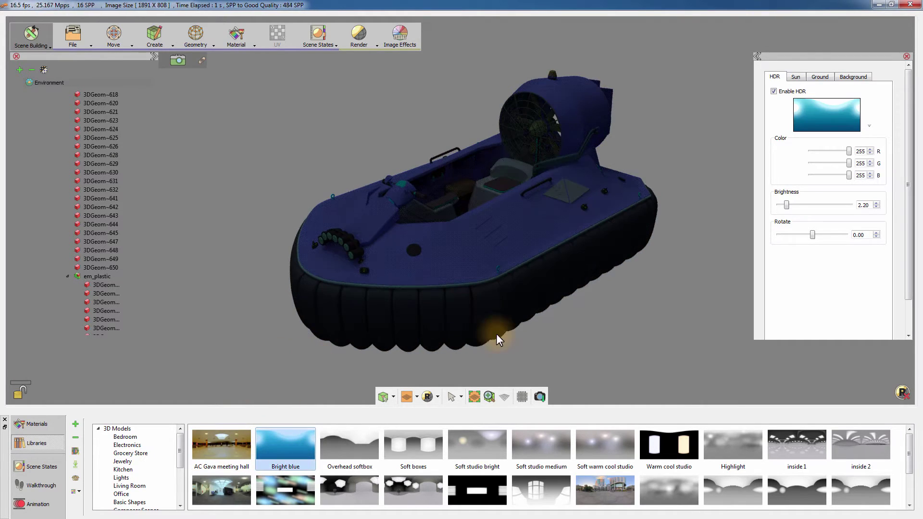
pyautogui.moveTo(787, 206); pyautogui.dragTo(791, 235)
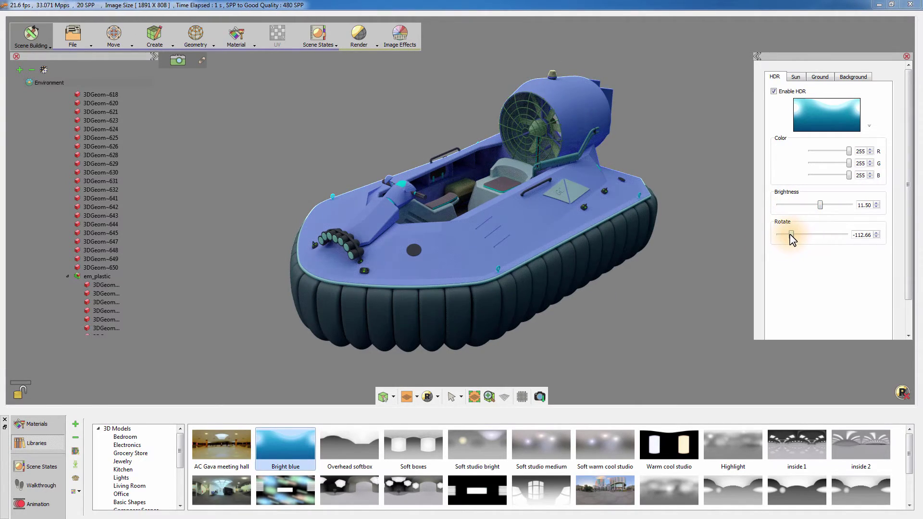
pyautogui.moveTo(678, 241); pyautogui.dragTo(672, 247)
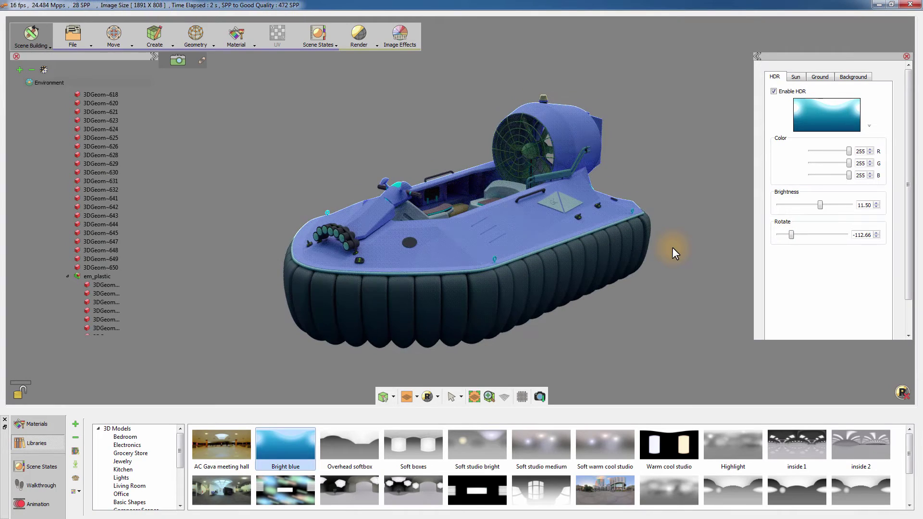
# Use the Toronto downtown HDR at brightness 7.80 and rotation 71.22, then stop rendering
pyautogui.doubleClick(605, 490)
pyautogui.moveTo(820, 206); pyautogui.dragTo(826, 235)
pyautogui.moveTo(798, 205); pyautogui.dragTo(807, 206)
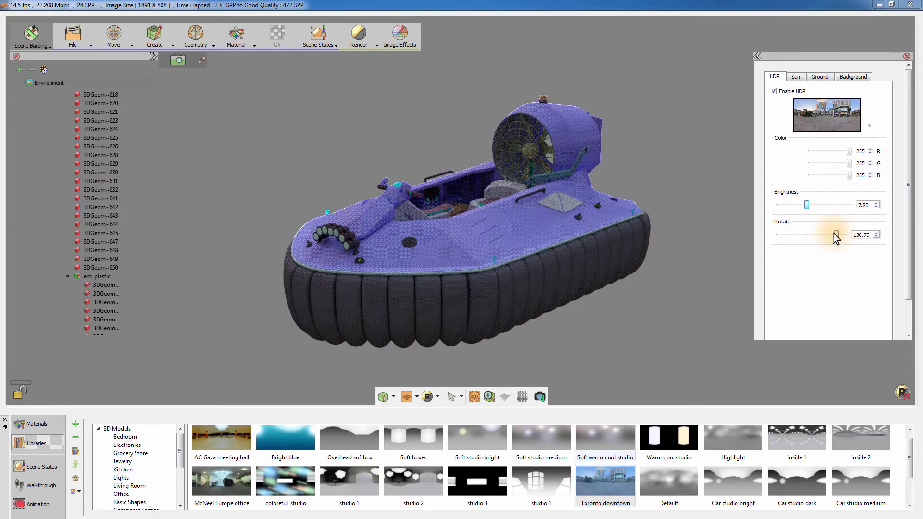
pyautogui.moveTo(826, 235); pyautogui.dragTo(827, 242)
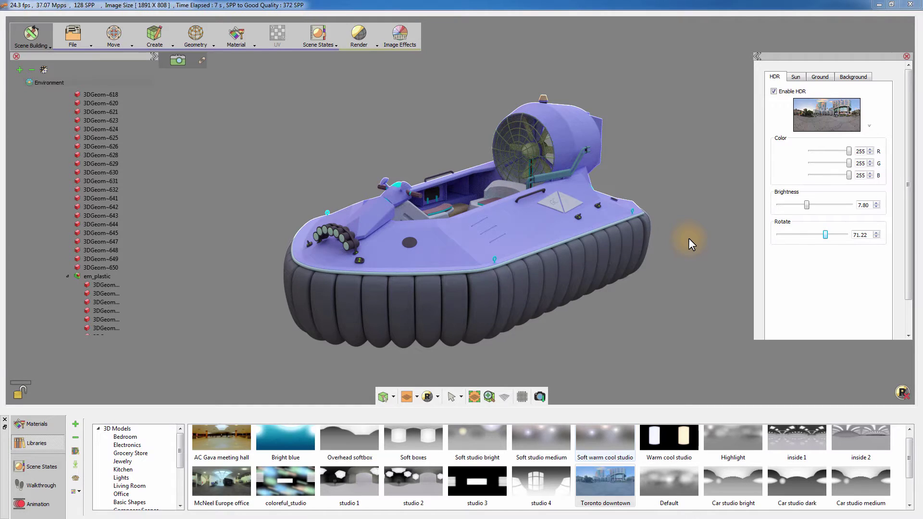
pyautogui.click(902, 392)
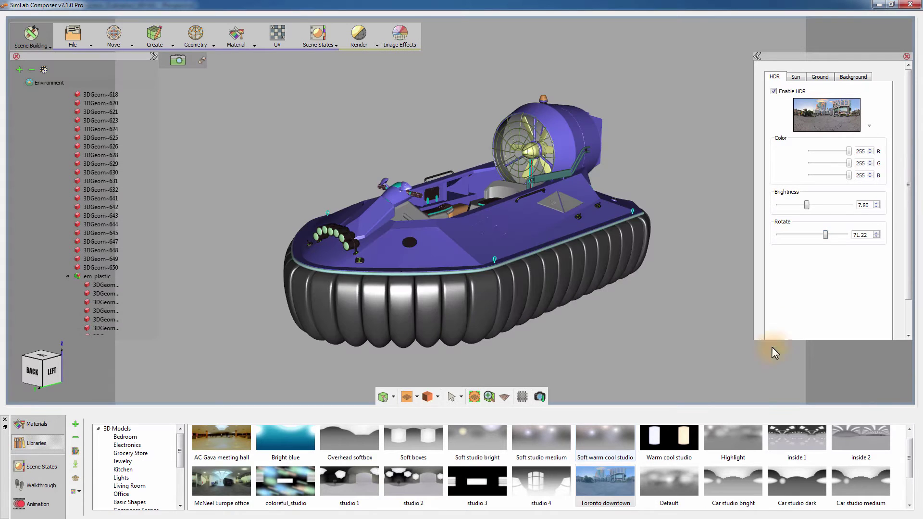
# Apply the dark green ceramic material to the hull deck
pyautogui.click(639, 270)
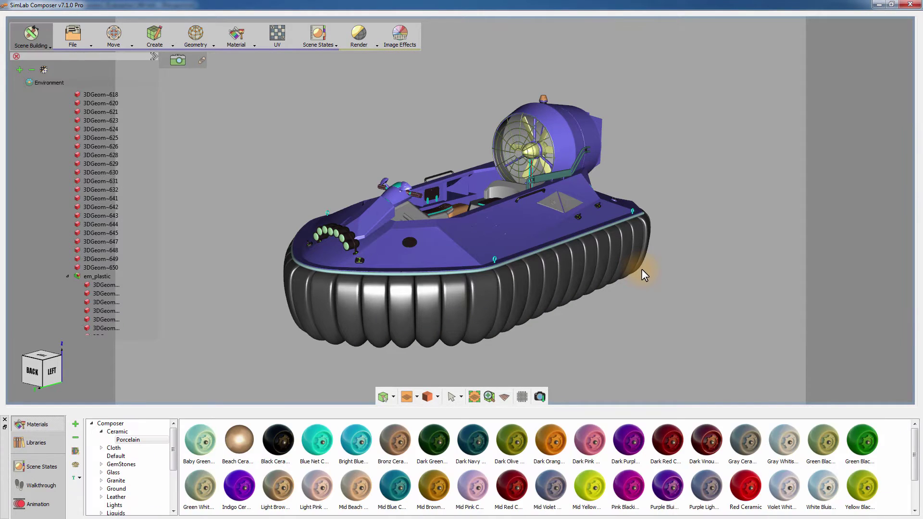
pyautogui.moveTo(644, 270); pyautogui.dragTo(599, 331)
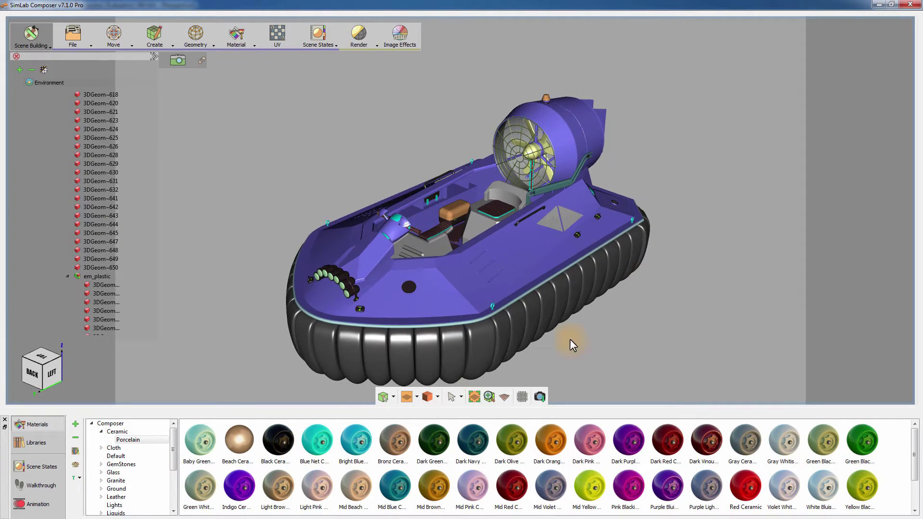
pyautogui.moveTo(434, 440); pyautogui.dragTo(515, 247)
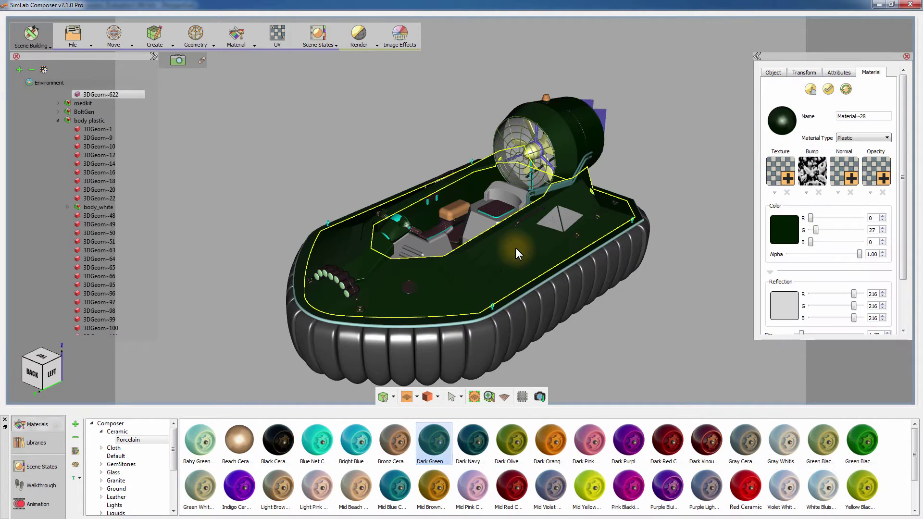
pyautogui.click(621, 323)
# Apply Dark Purple Ceramic to the seat cushion
pyautogui.moveTo(632, 443); pyautogui.dragTo(605, 316)
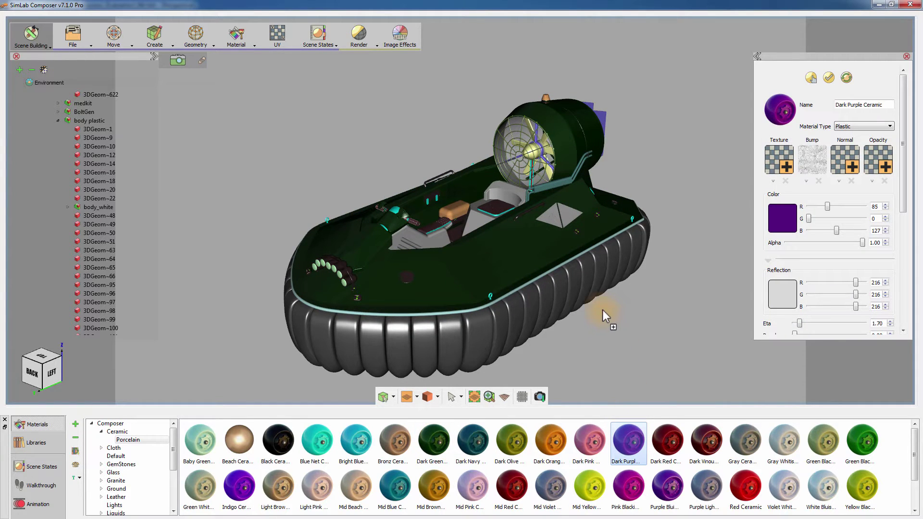
pyautogui.moveTo(464, 233); pyautogui.dragTo(455, 210)
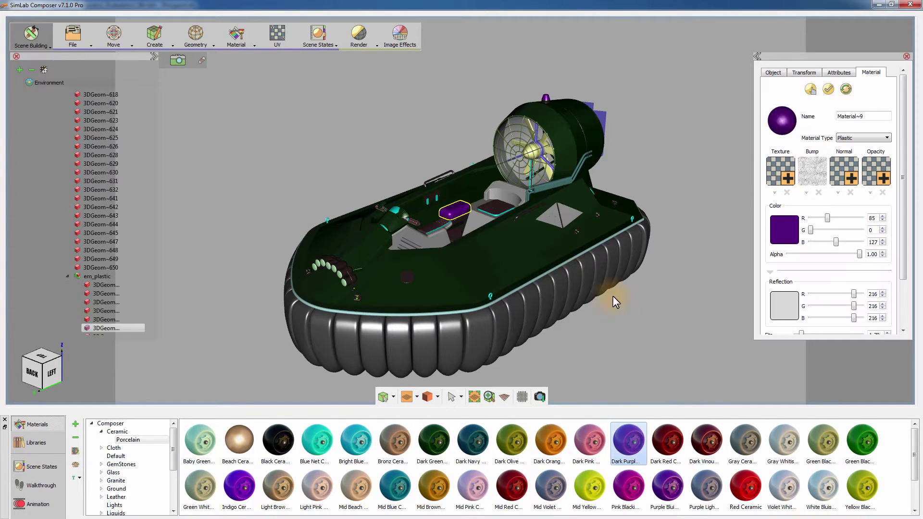
pyautogui.click(646, 334)
pyautogui.scroll(-1, 748, 485)
pyautogui.scroll(1, 745, 474)
pyautogui.moveTo(174, 442); pyautogui.dragTo(172, 478)
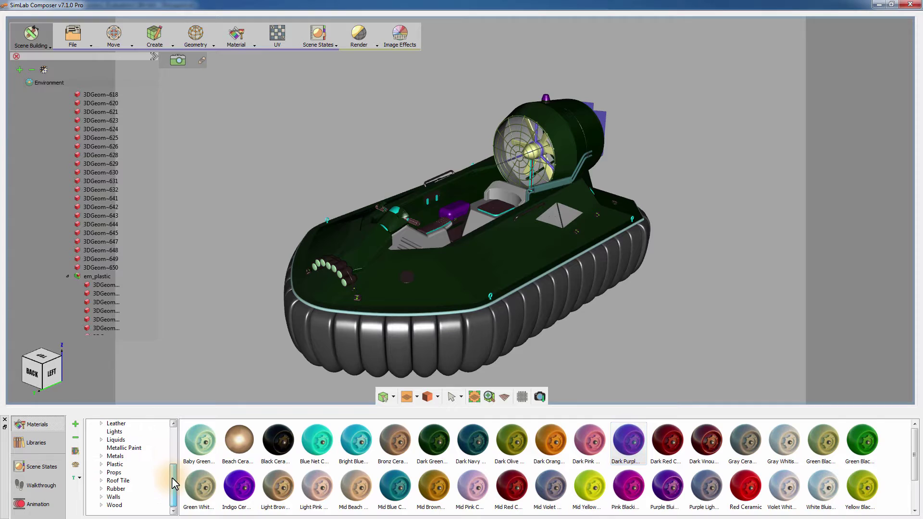
# Apply Clear Rough Orange plastic to the hull and Clear Rough Black to the skirt
pyautogui.click(116, 464)
pyautogui.moveTo(882, 441); pyautogui.dragTo(556, 268)
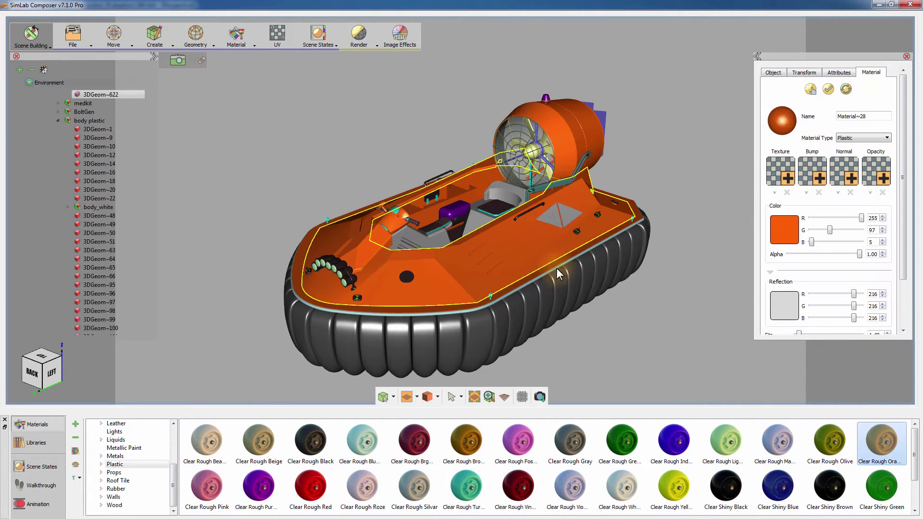
pyautogui.click(662, 347)
pyautogui.moveTo(726, 487); pyautogui.dragTo(490, 325)
pyautogui.click(654, 345)
pyautogui.moveTo(654, 345); pyautogui.dragTo(659, 329)
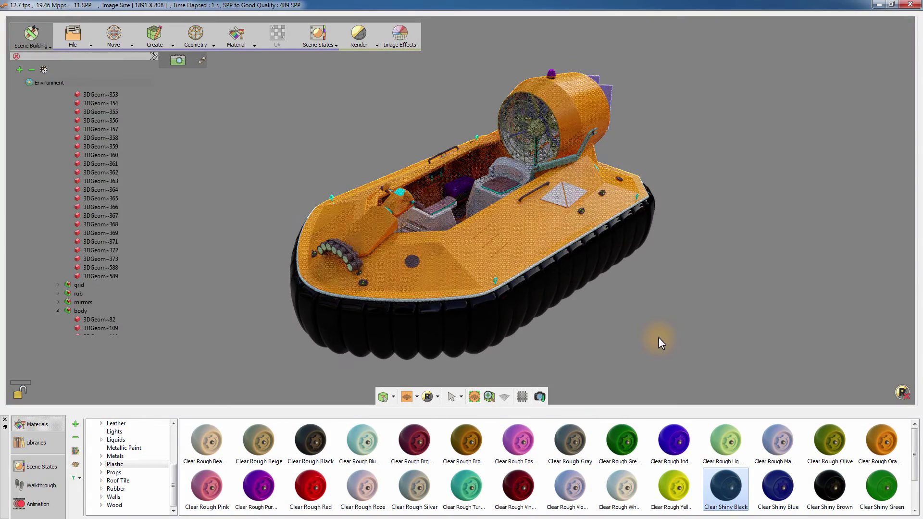
pyautogui.moveTo(311, 440); pyautogui.dragTo(479, 316)
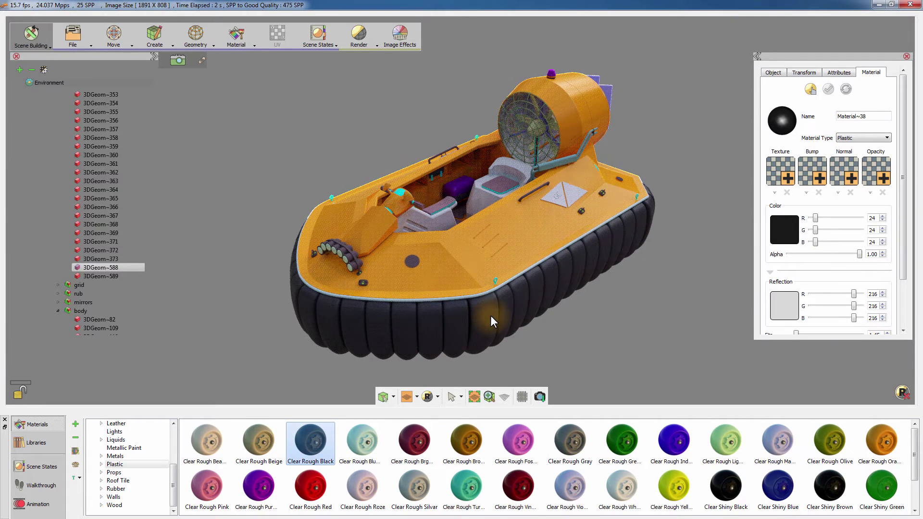
# Change the cyan seat part's material type to Plastic and switch back to Rhinoceros
pyautogui.click(399, 194)
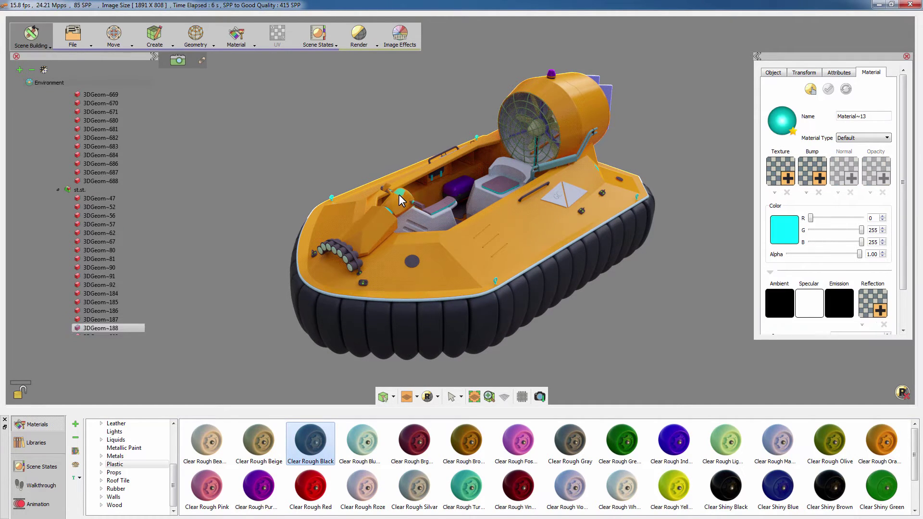
pyautogui.click(851, 138)
pyautogui.click(857, 196)
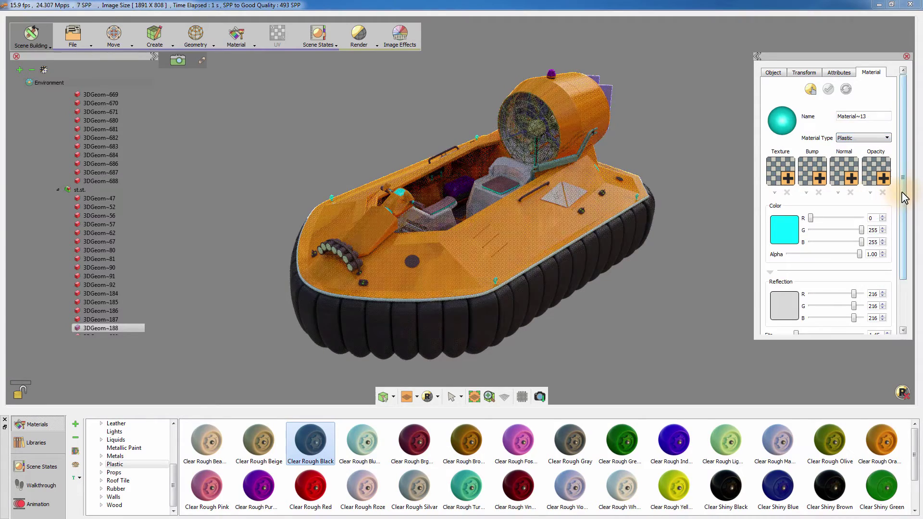
pyautogui.scroll(-3, 900, 192)
pyautogui.moveTo(649, 295); pyautogui.dragTo(654, 277)
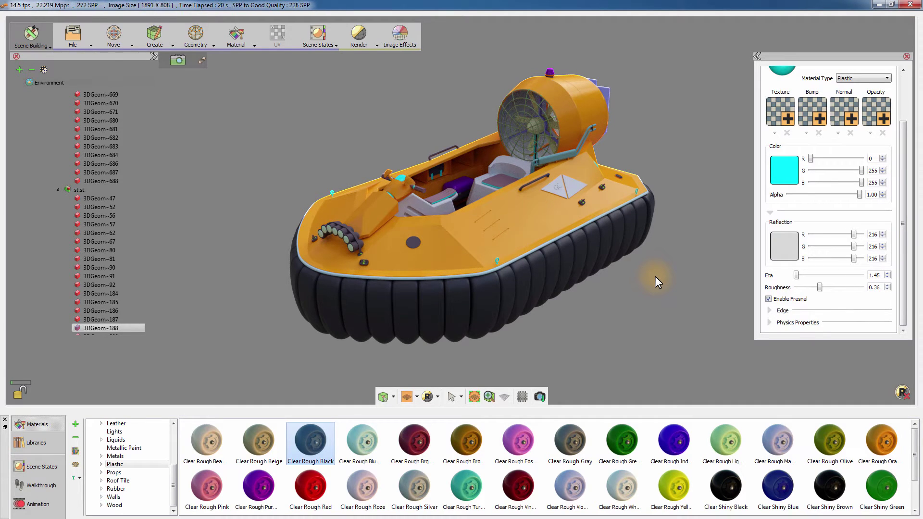
pyautogui.hotkey('ctrl', 'r')
pyautogui.hotkey('alt', 'Tab')
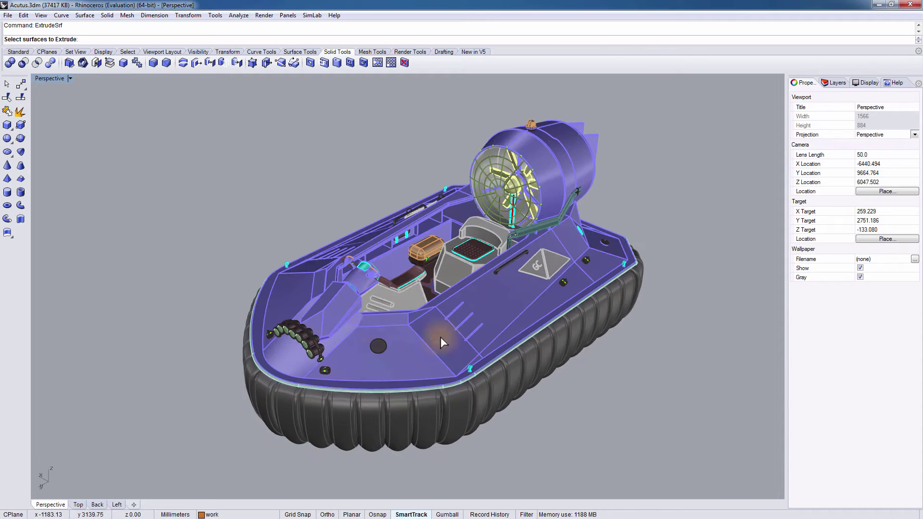
# Finish ExtrudeSrf on the picked surface to make a solid wall
pyautogui.click(297, 298)
pyautogui.press('Return')
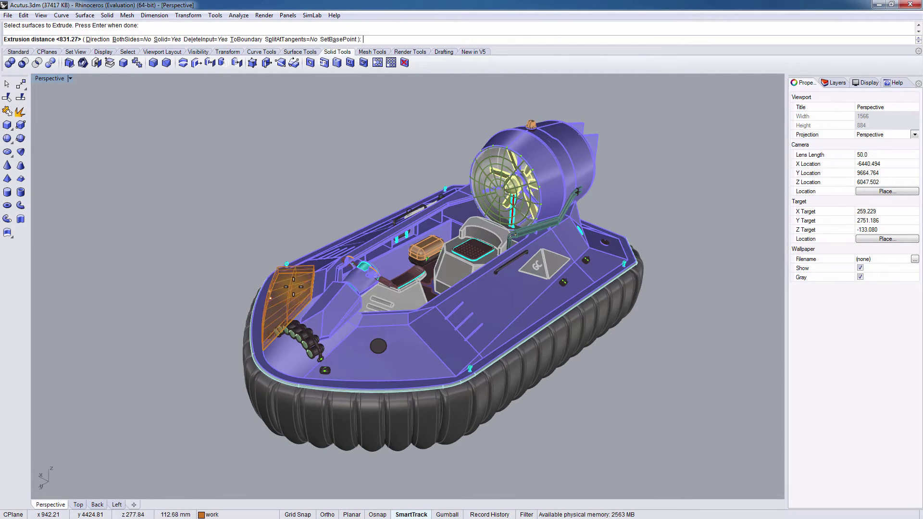
pyautogui.click(304, 224)
pyautogui.moveTo(304, 224); pyautogui.dragTo(320, 195, button='right')
# Push the modified hovercraft to SimLab Composer with Composer Integration > Update
pyautogui.click(312, 16)
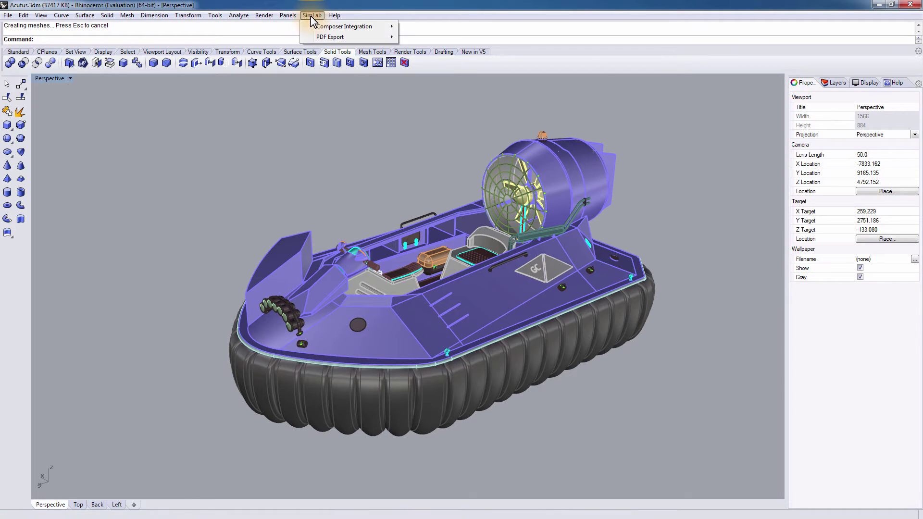
pyautogui.moveTo(366, 26)
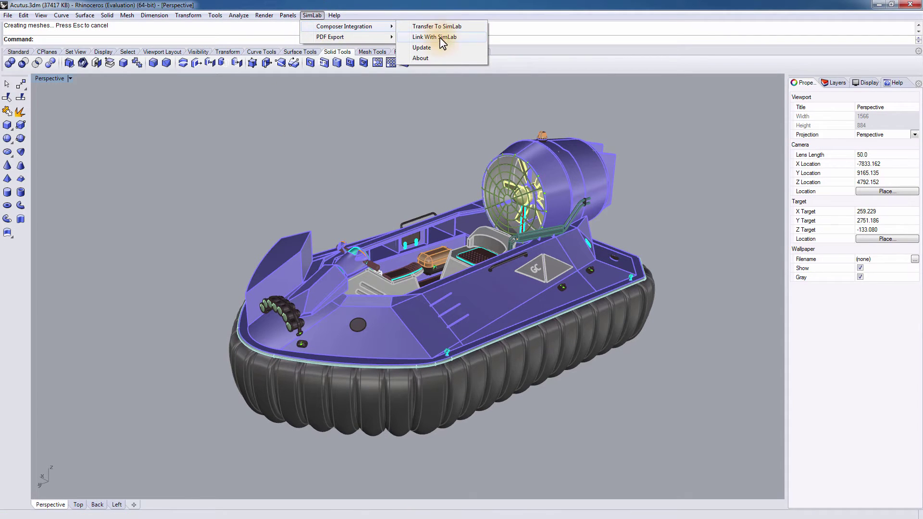
pyautogui.click(422, 48)
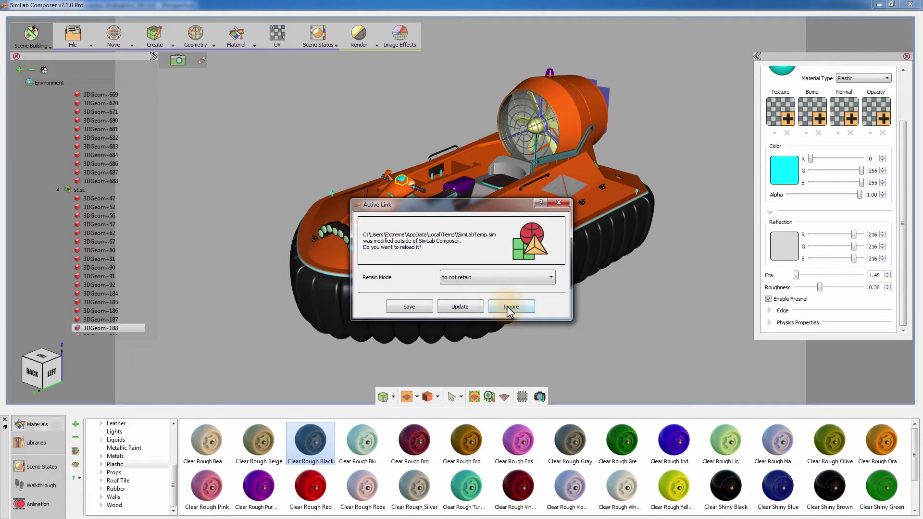
# Reload the modified hovercraft with Retain Mode set to 'based on material names'
pyautogui.click(526, 278)
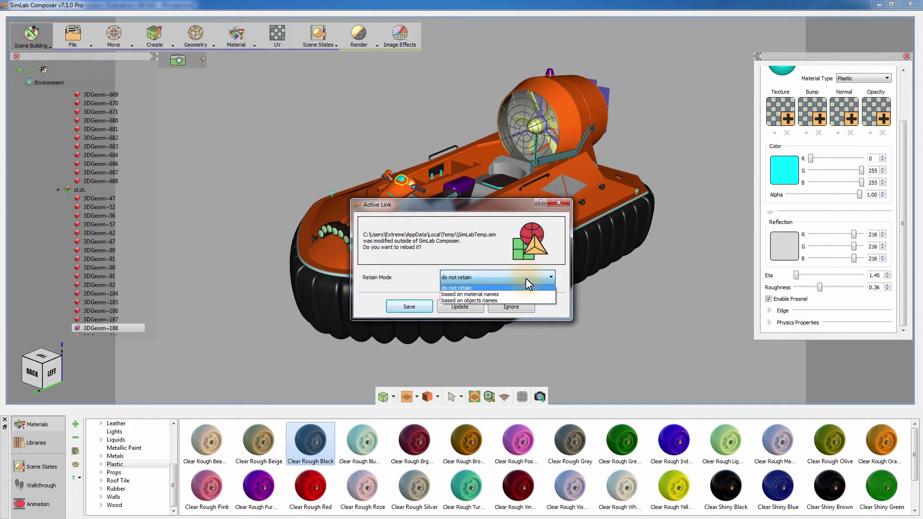
pyautogui.click(503, 294)
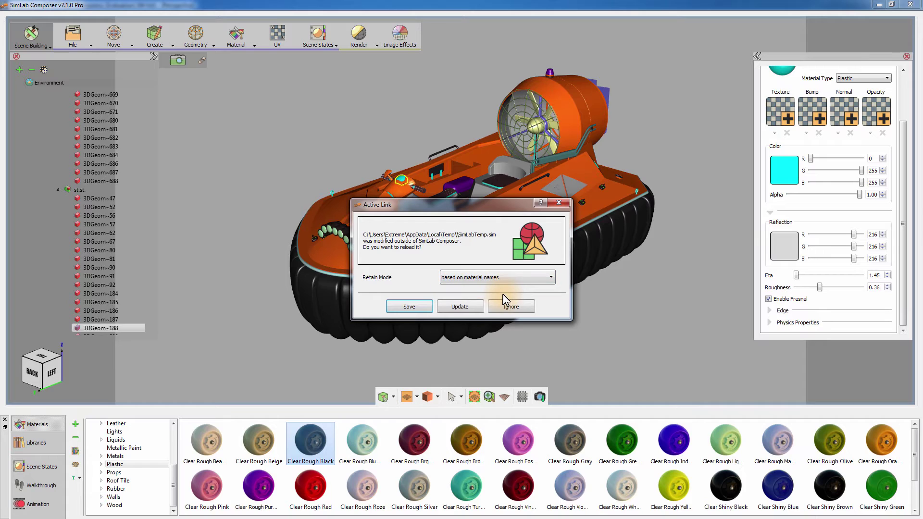
pyautogui.click(466, 305)
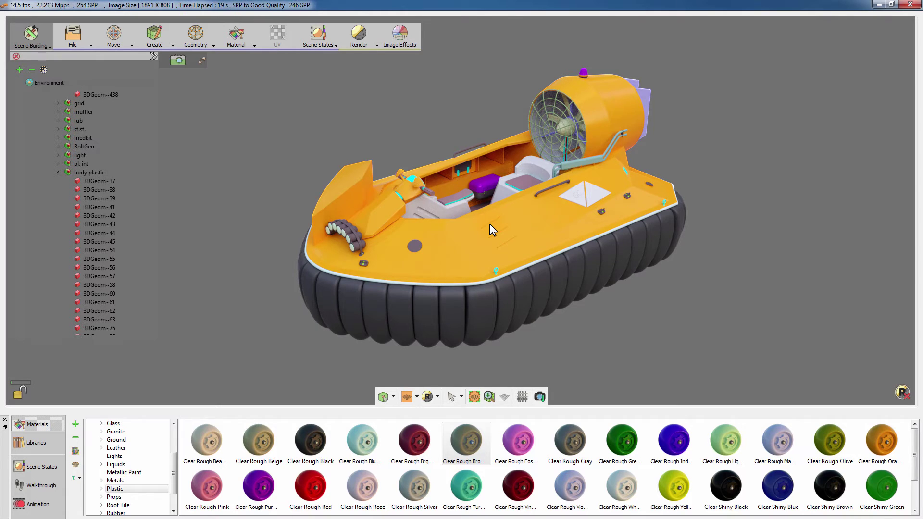
# Stop the real-time render with Escape after checking the orange hull and black skirt
pyautogui.press('Escape')
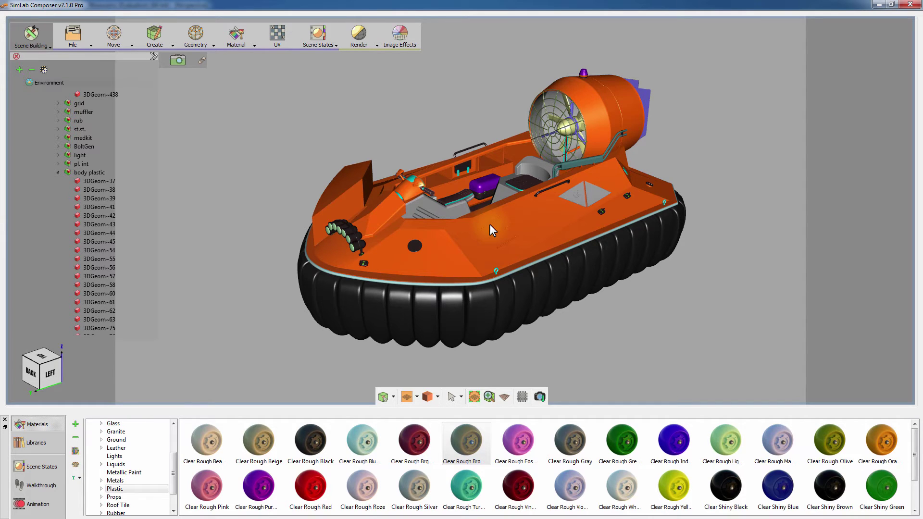
# Save the scene materials as the 'Orange' palette, then close Composer without saving the model
pyautogui.click(237, 36)
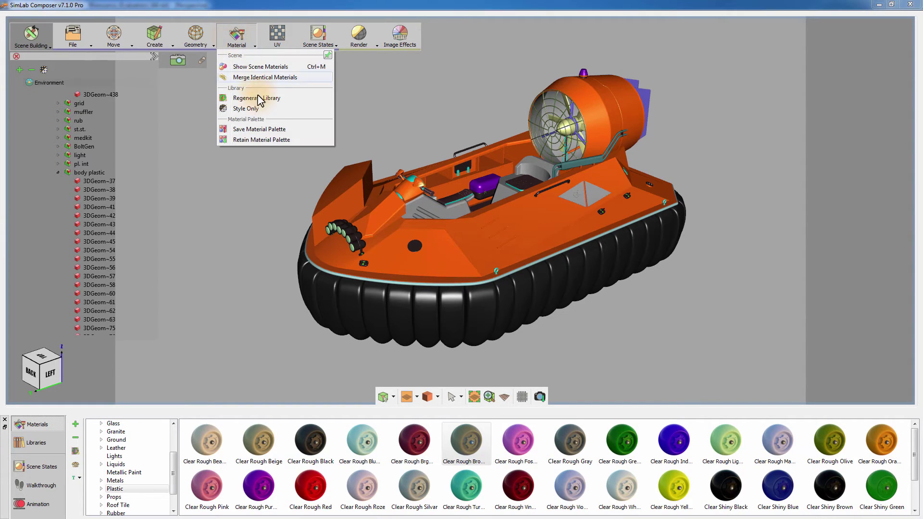
pyautogui.click(274, 129)
pyautogui.write('Orange')
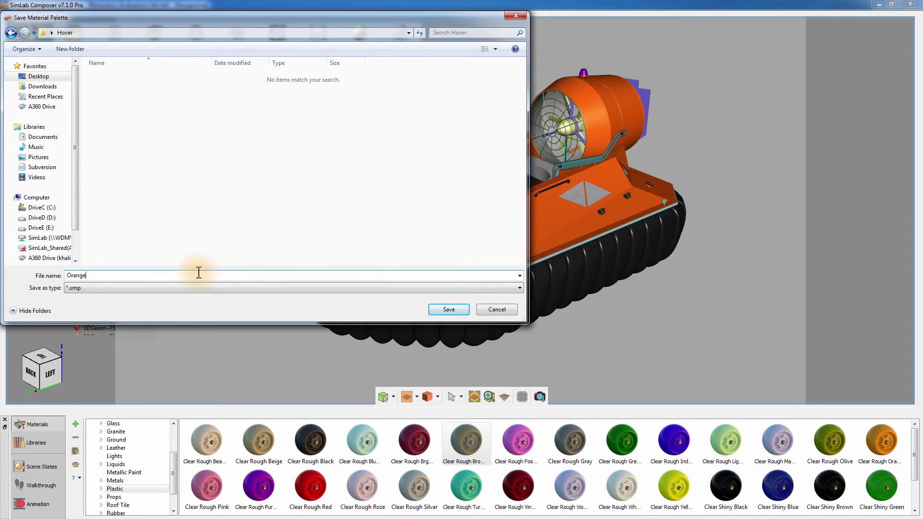
pyautogui.click(448, 310)
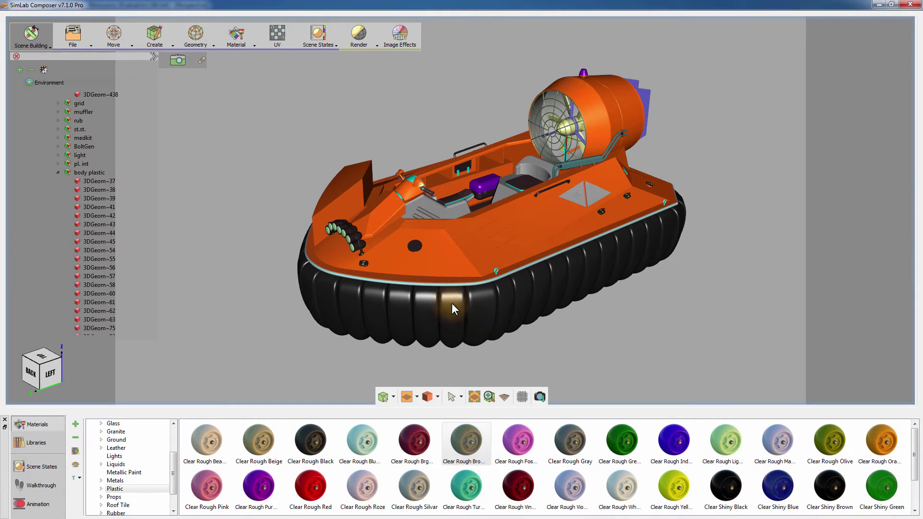
pyautogui.click(910, 4)
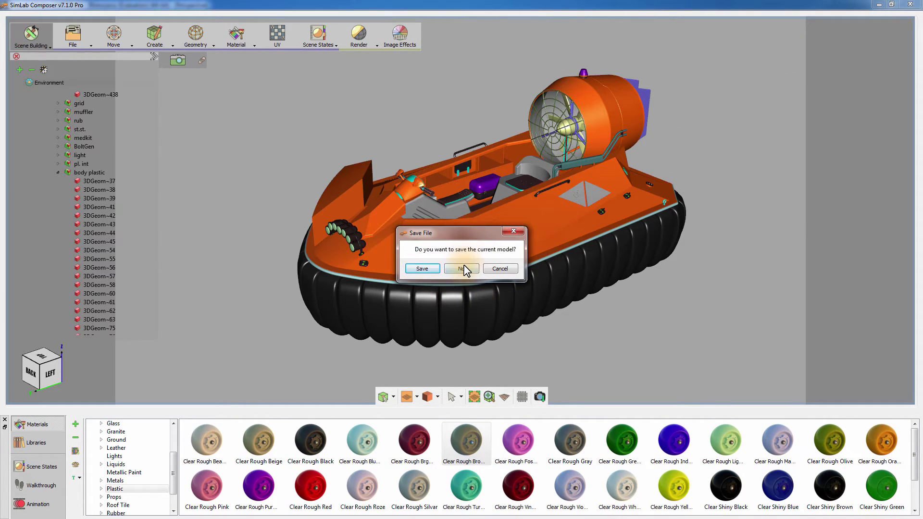
pyautogui.click(464, 271)
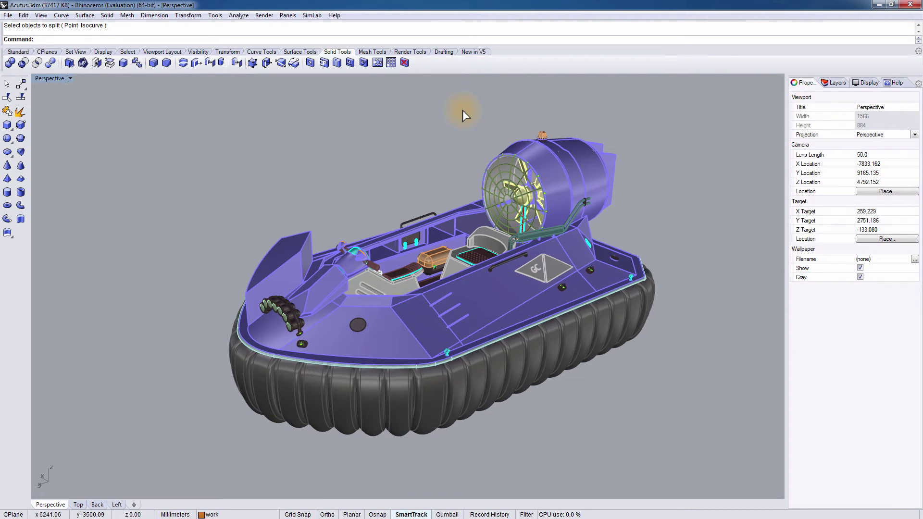
# Save the model as HoverCraft.3dm in the Rhino_tut folder, then close Rhinoceros
pyautogui.click(8, 15)
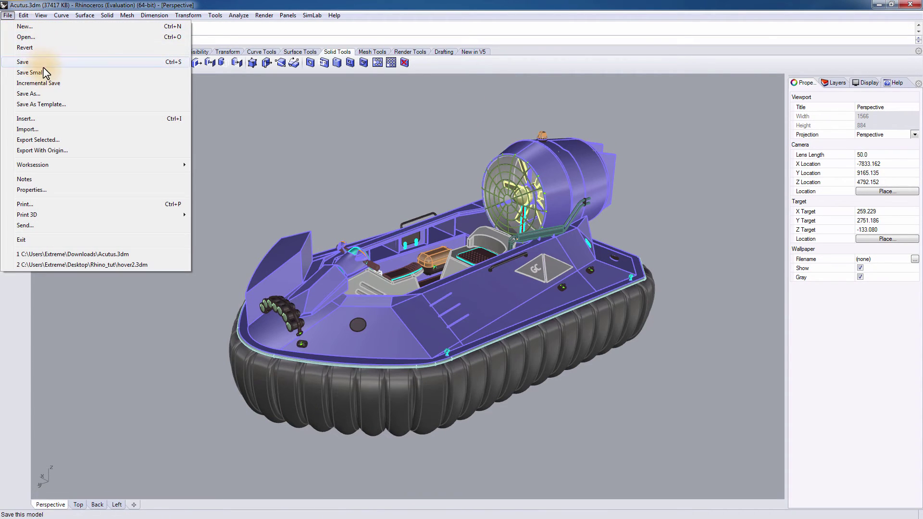
pyautogui.click(51, 93)
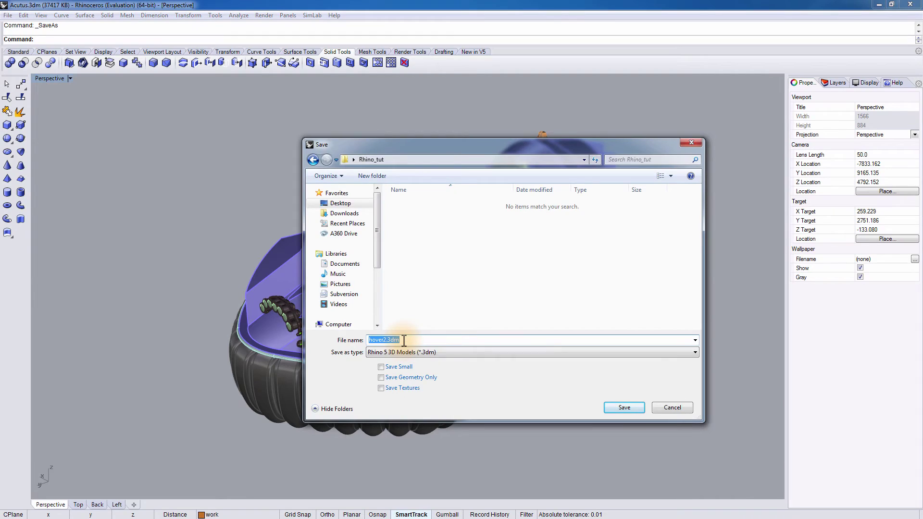
pyautogui.write('Ho')
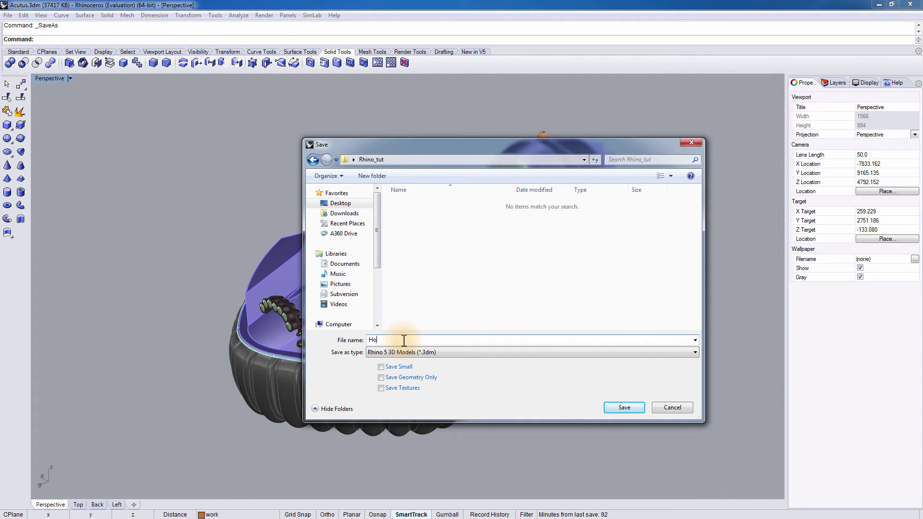
pyautogui.write('verCraft')
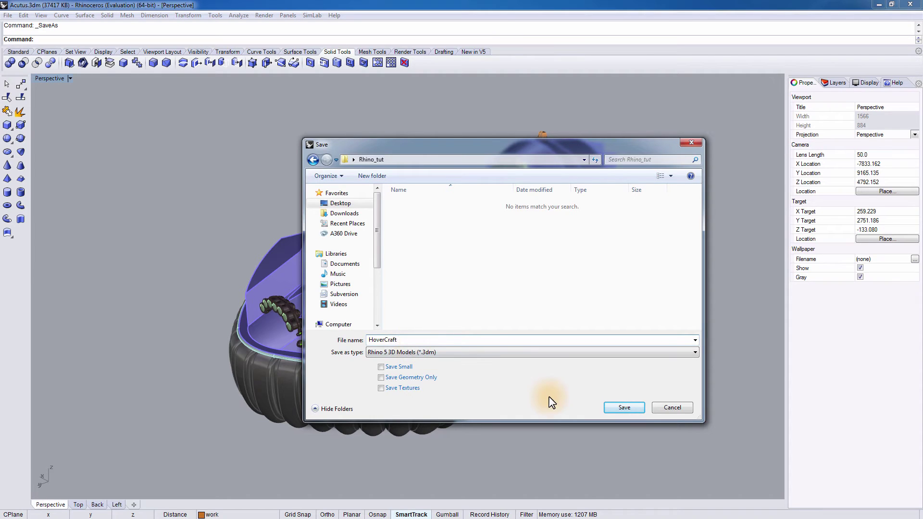
pyautogui.click(620, 406)
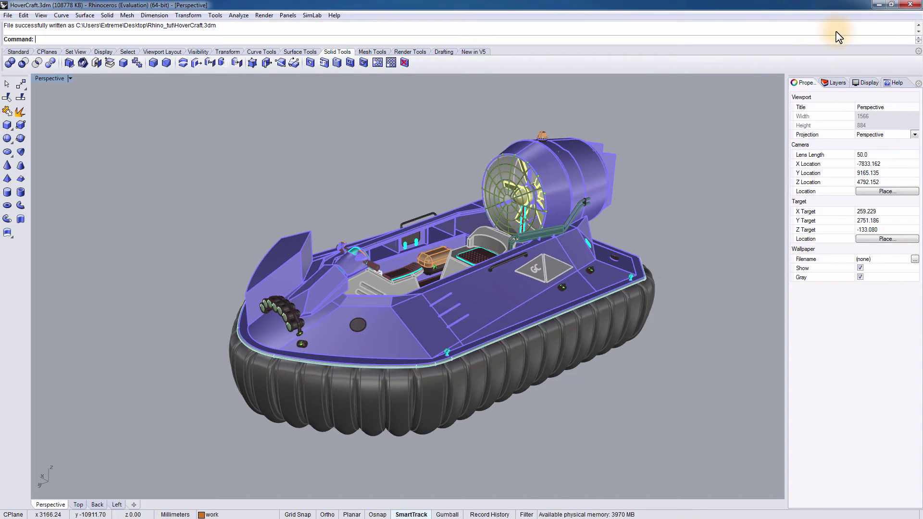
pyautogui.click(909, 5)
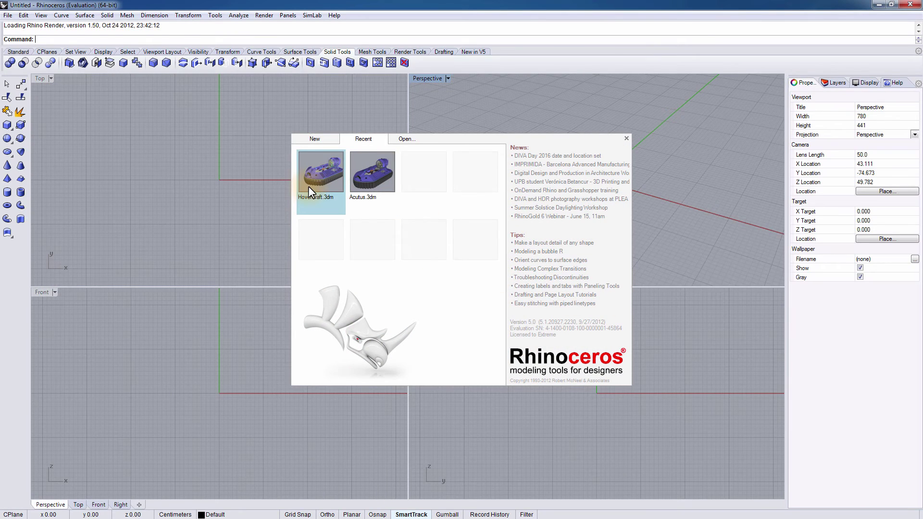
# Reopen HoverCraft.3dm from the recent files and link it with SimLab Composer
pyautogui.click(308, 187)
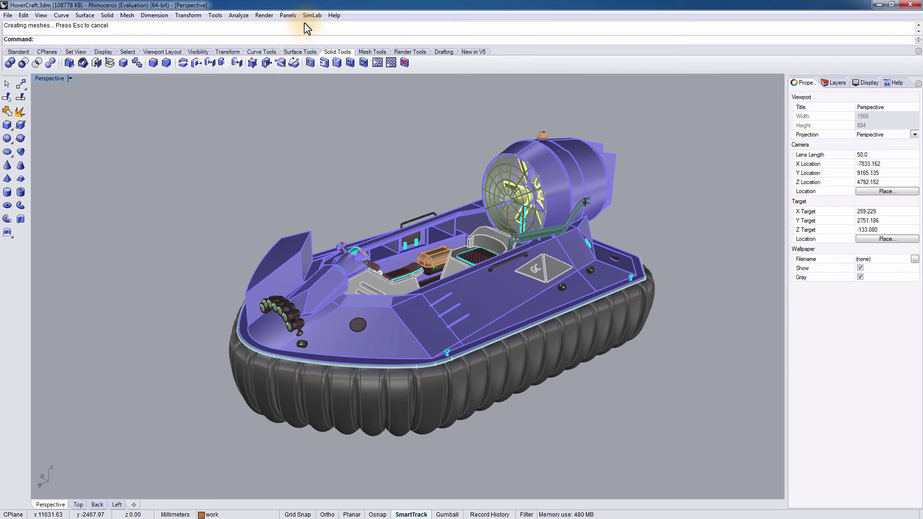
pyautogui.click(312, 15)
pyautogui.moveTo(365, 26)
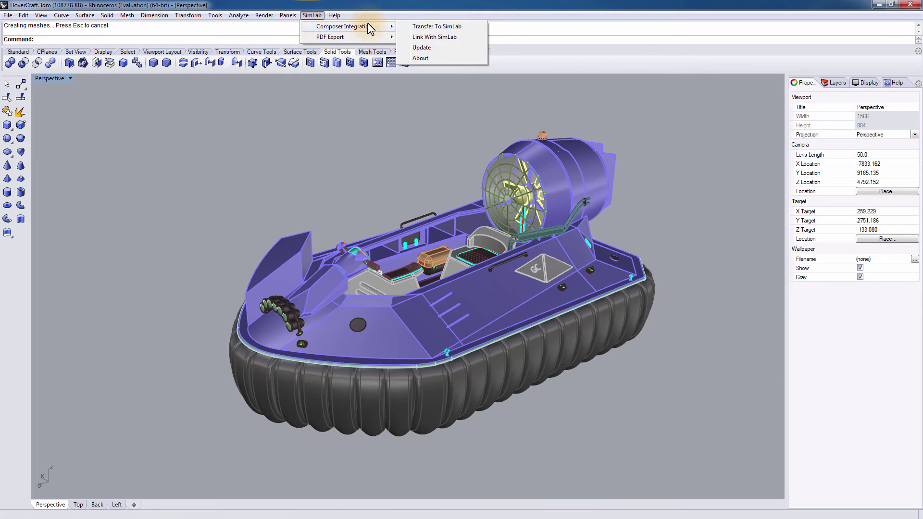
pyautogui.click(432, 38)
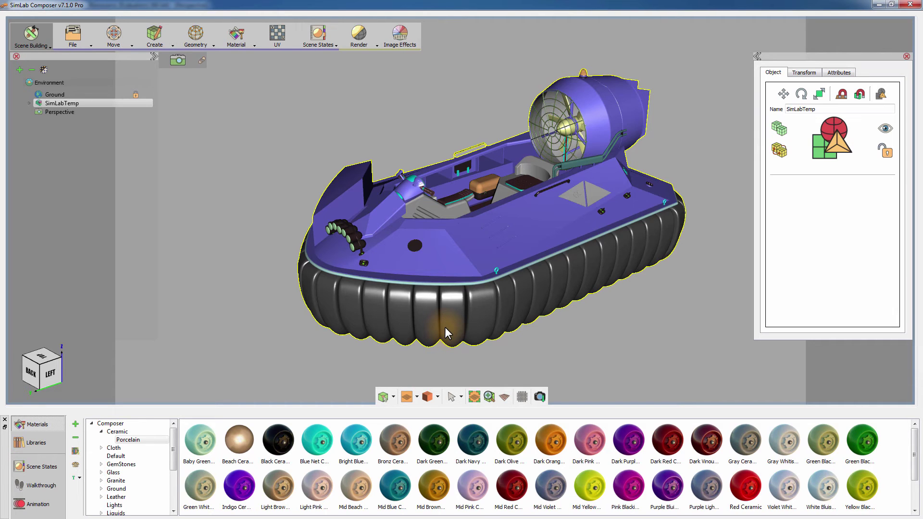
# Load Orange.smp into Retain Material Palette, keeping the mode based on materials names
pyautogui.click(236, 39)
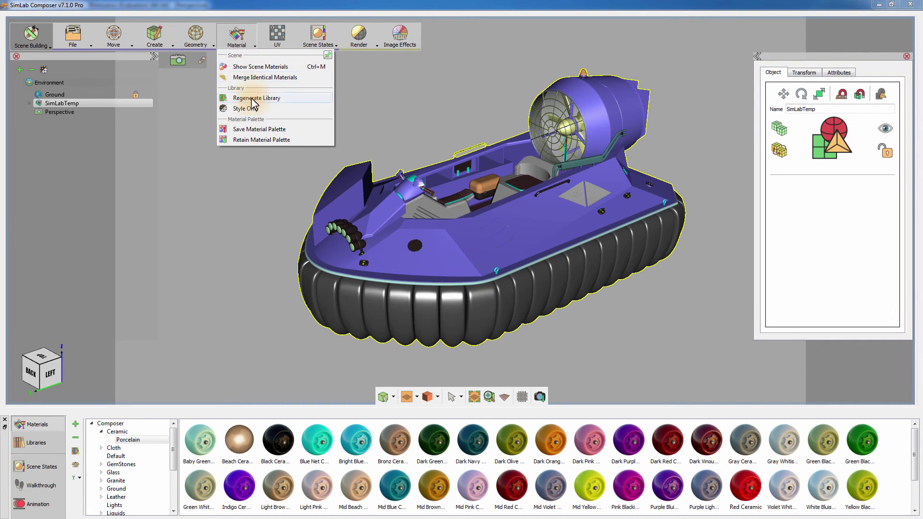
pyautogui.click(258, 140)
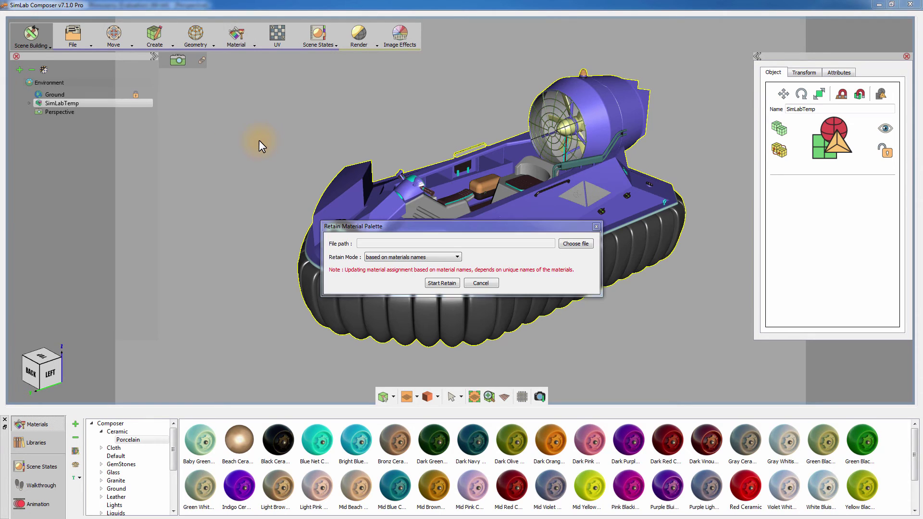
pyautogui.click(565, 246)
pyautogui.click(512, 271)
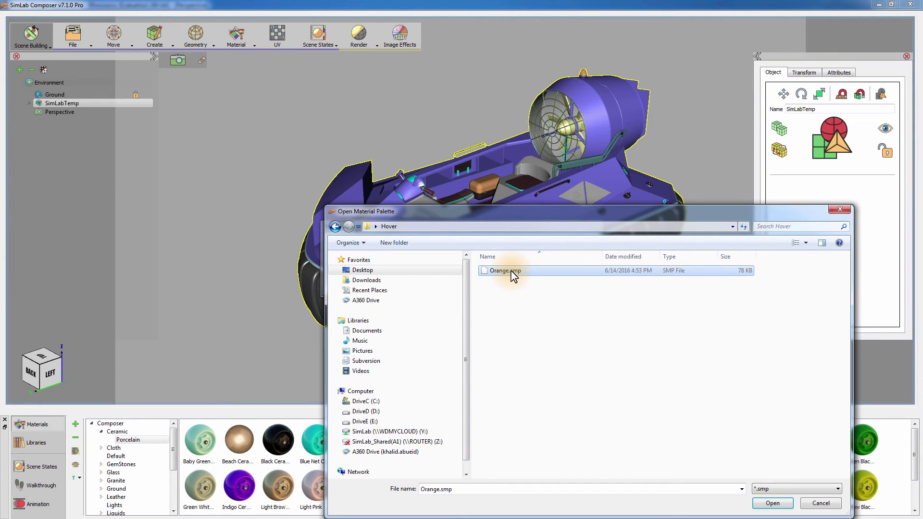
pyautogui.doubleClick(513, 271)
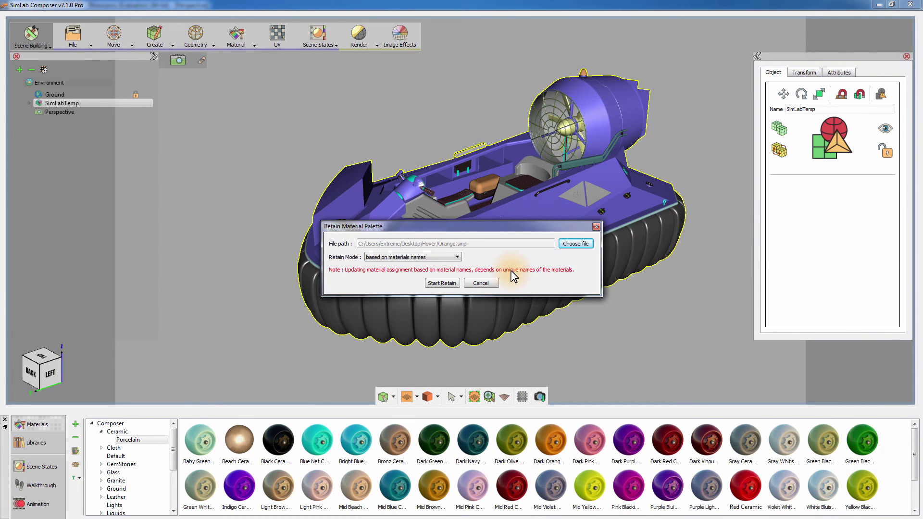
pyautogui.click(446, 259)
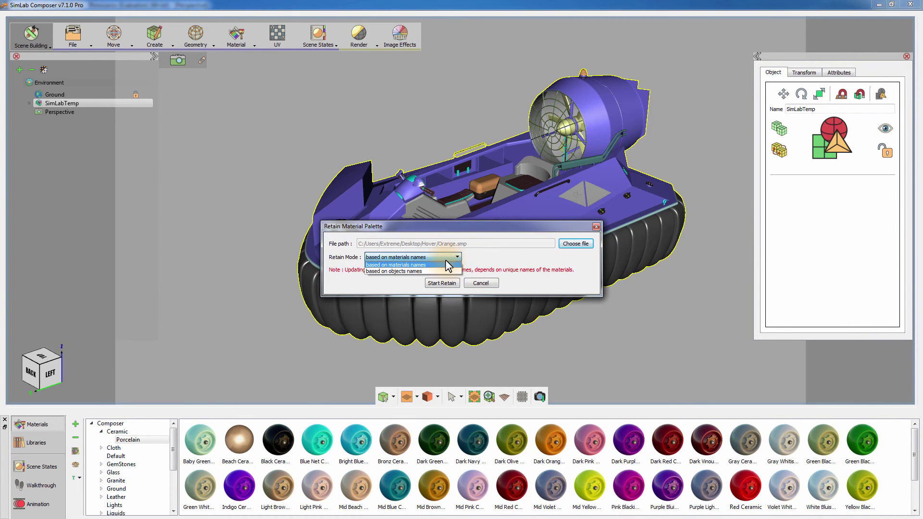
pyautogui.click(446, 265)
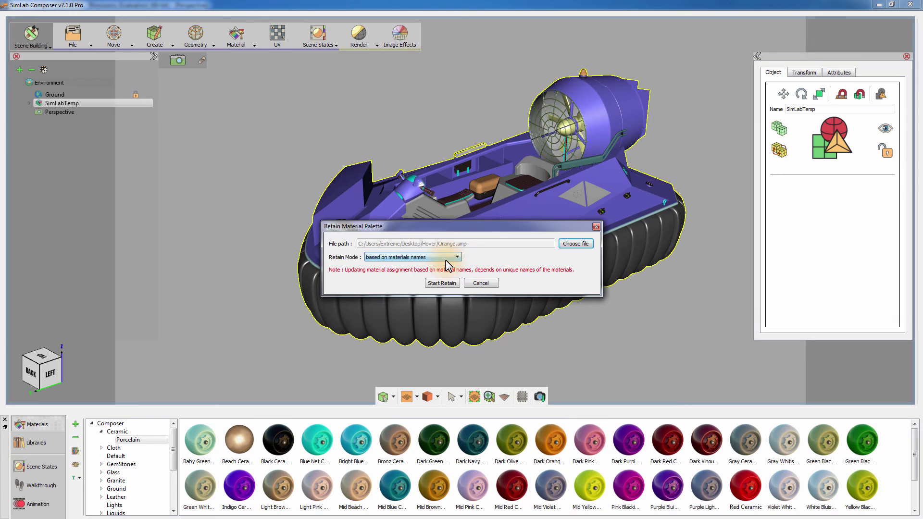
# Apply the Orange.smp palette to the hovercraft and rotate the view slightly
pyautogui.click(443, 284)
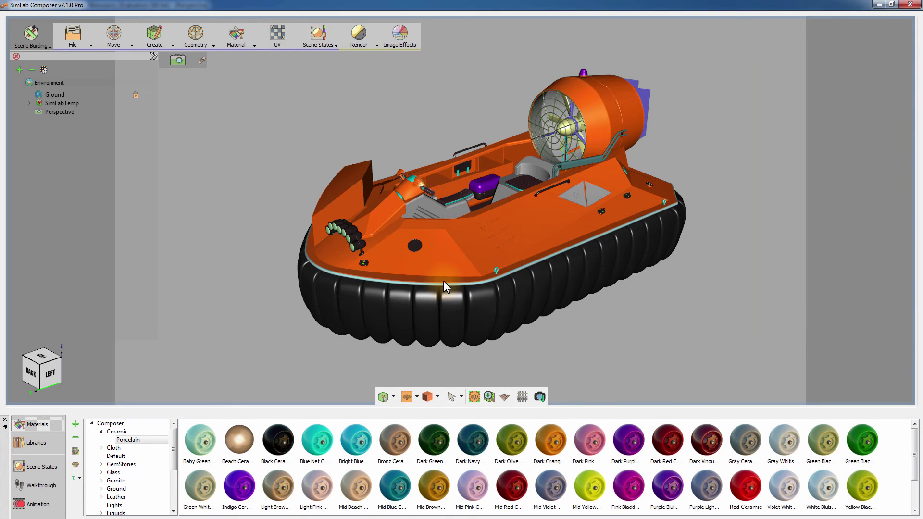
pyautogui.moveTo(444, 281); pyautogui.dragTo(429, 286)
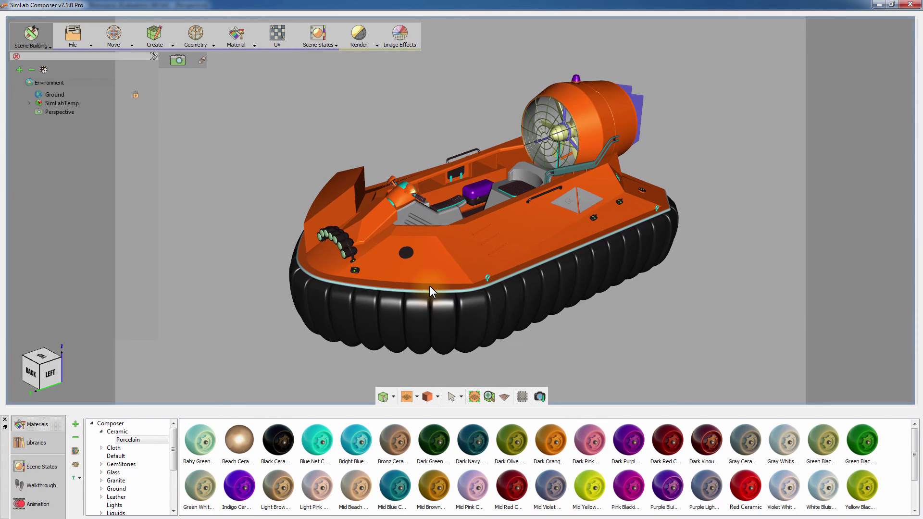